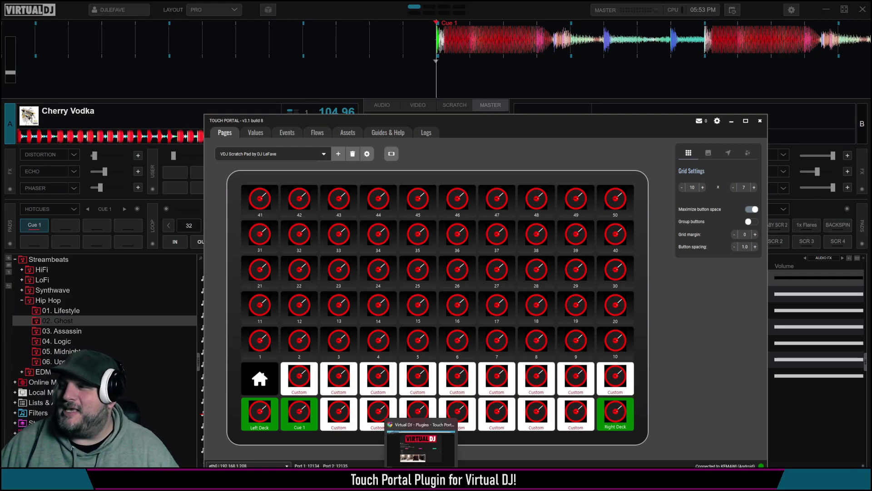
Switch to the ChristopheCVB Virtual DJ plugin page in Chrome
left_click(421, 481)
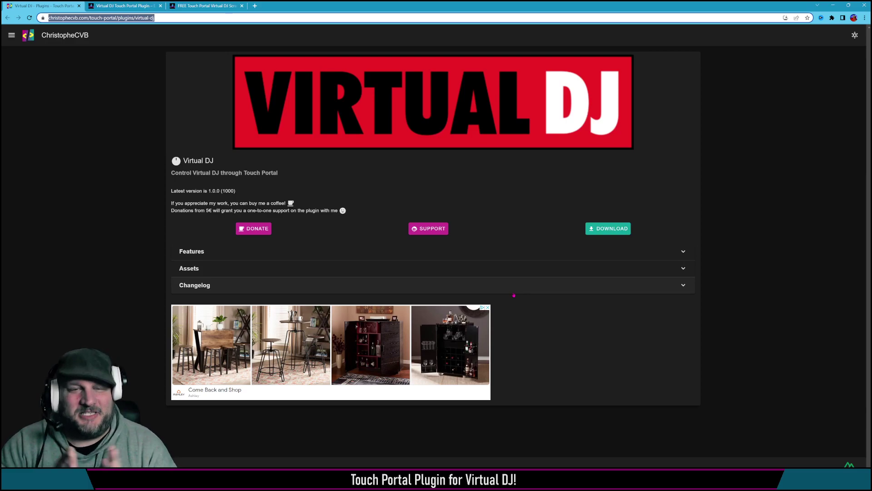
Open the Virtual DJ Touch Portal Plugin post and highlight its Network Control install instructions
left_click(135, 6)
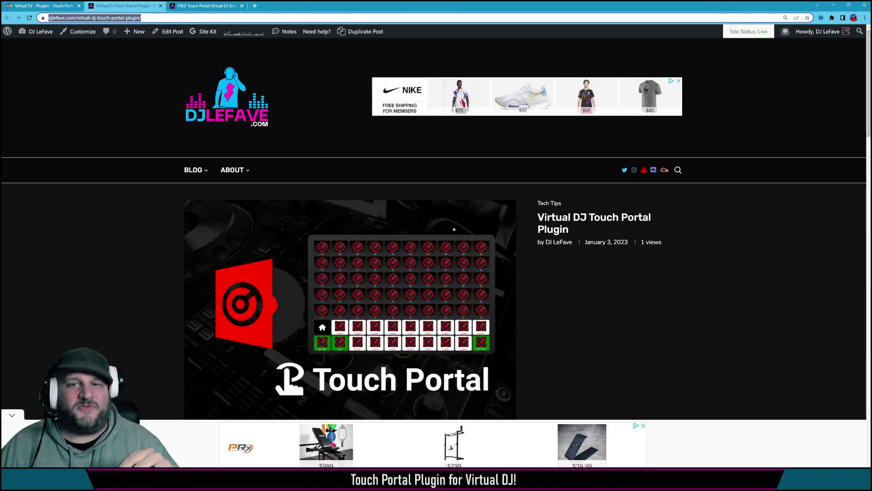
scroll(479, 232, "down", 6)
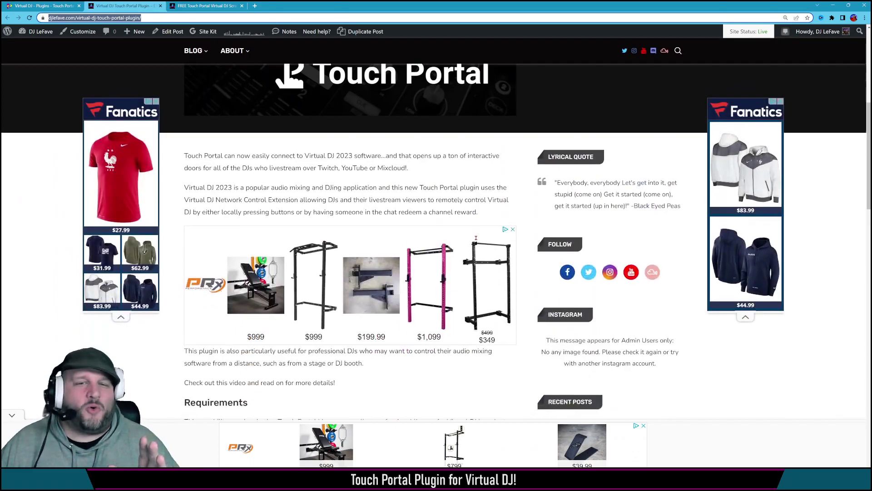
scroll(319, 184, "down", 4)
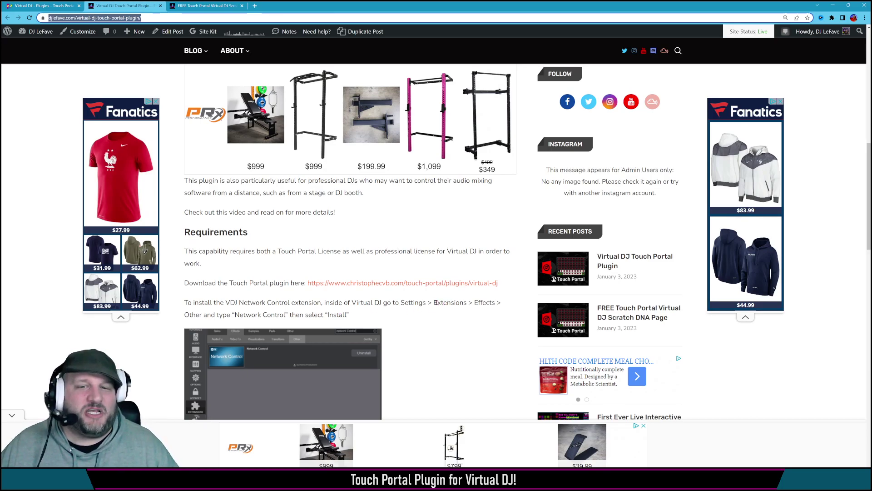
left_click_drag(437, 303, 470, 323)
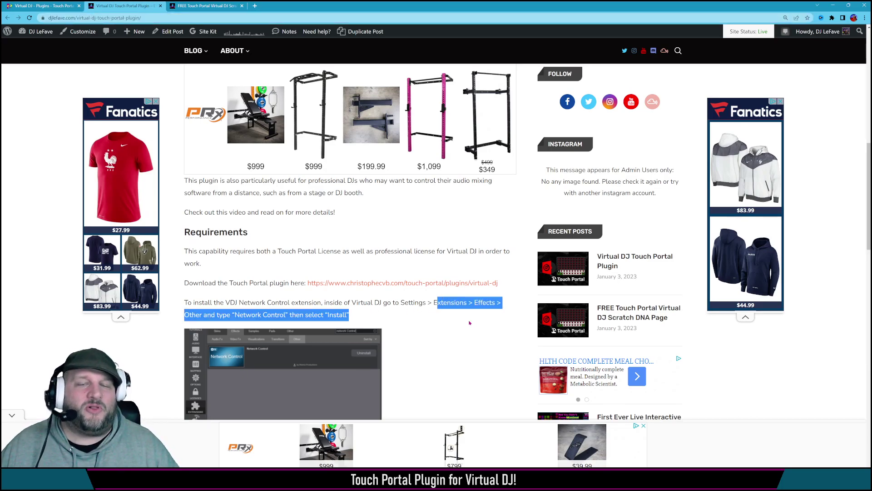
scroll(460, 325, "down", 3)
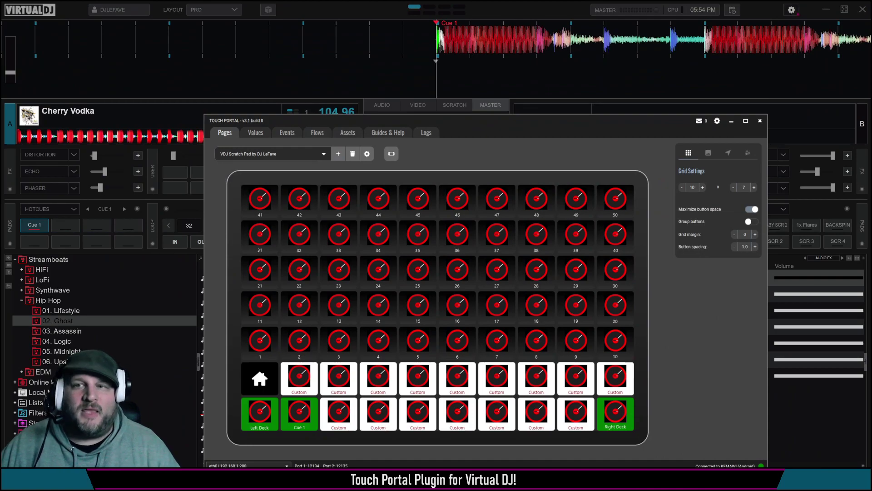
Search Virtual DJ's Other effect extensions for 'Network', confirm Network Control is installed, then close settings
left_click(791, 9)
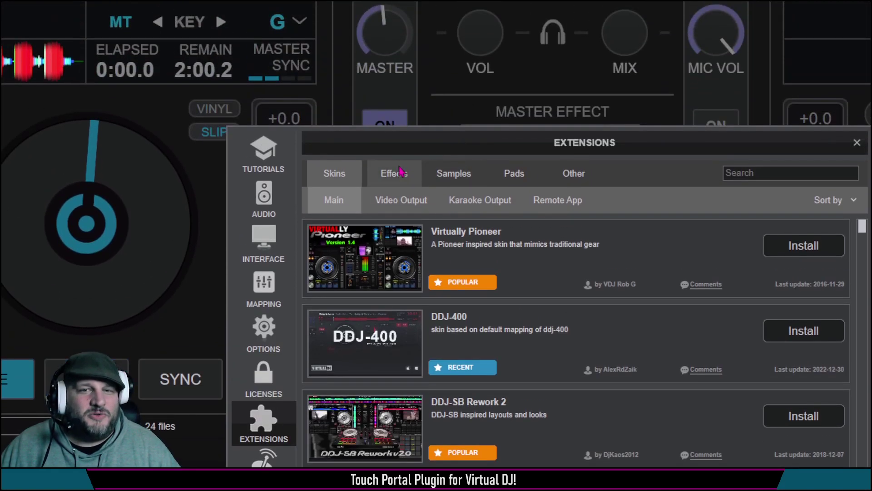
left_click(394, 21)
left_click(596, 51)
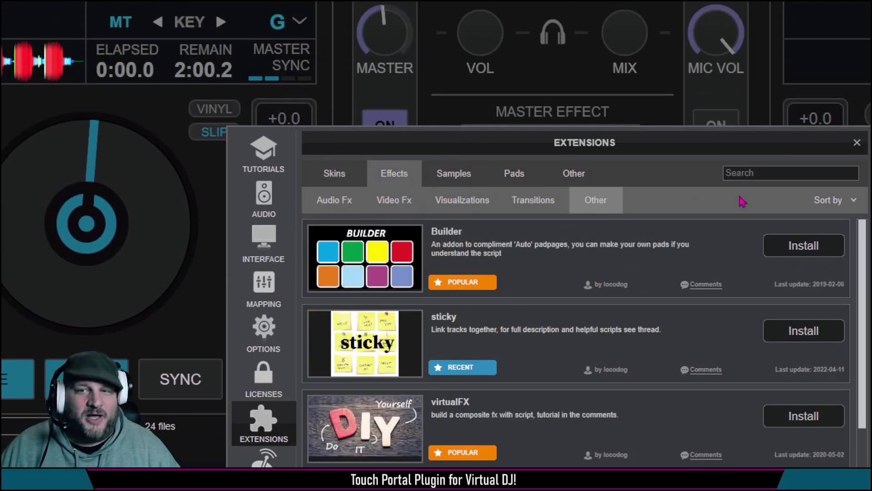
left_click(761, 172)
type("Network")
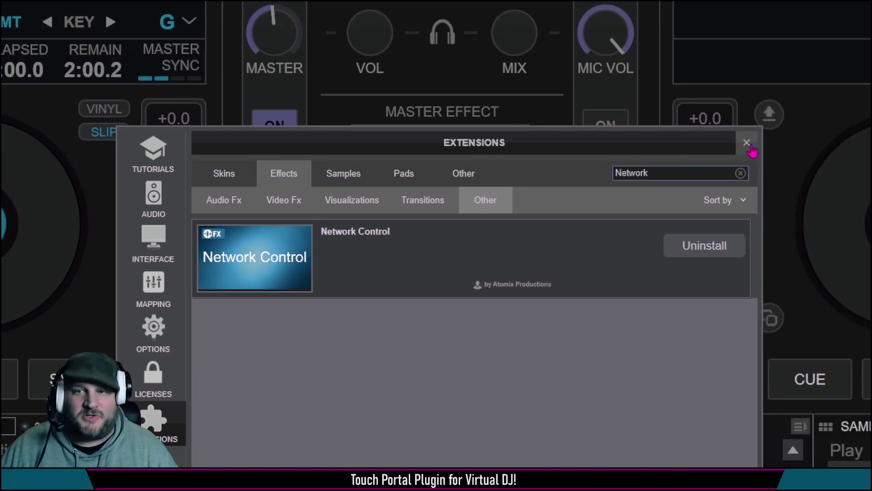
left_click(748, 144)
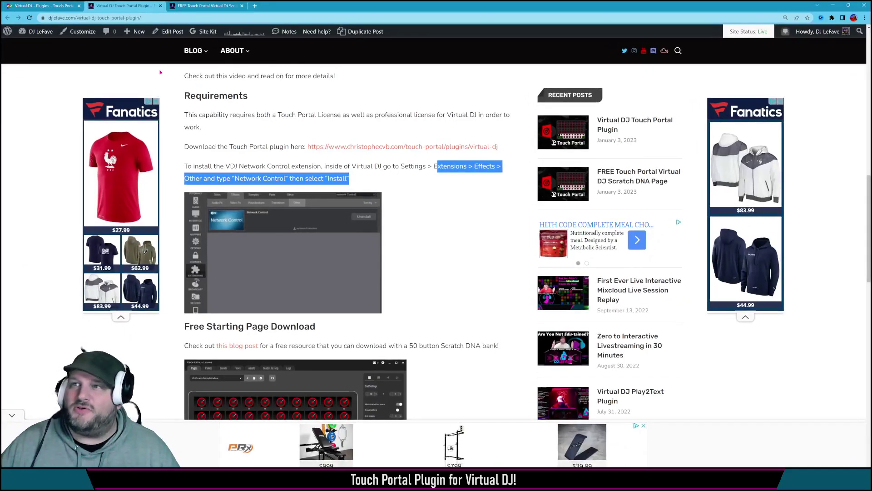
Return to the plugin page tab and expand Assets to reveal the required Network Control Addon
left_click(50, 5)
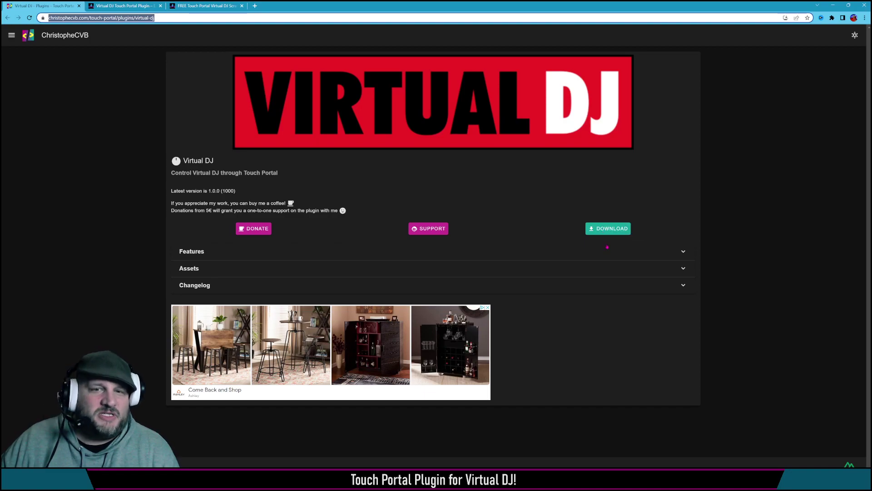
left_click(586, 268)
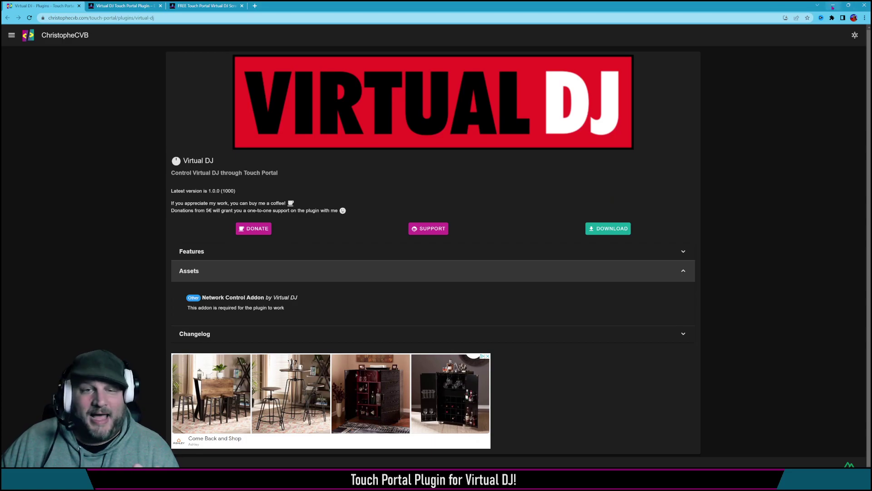
Bring Touch Portal forward, reposition its window, and load the (main) page into the editor
key("alt+Tab")
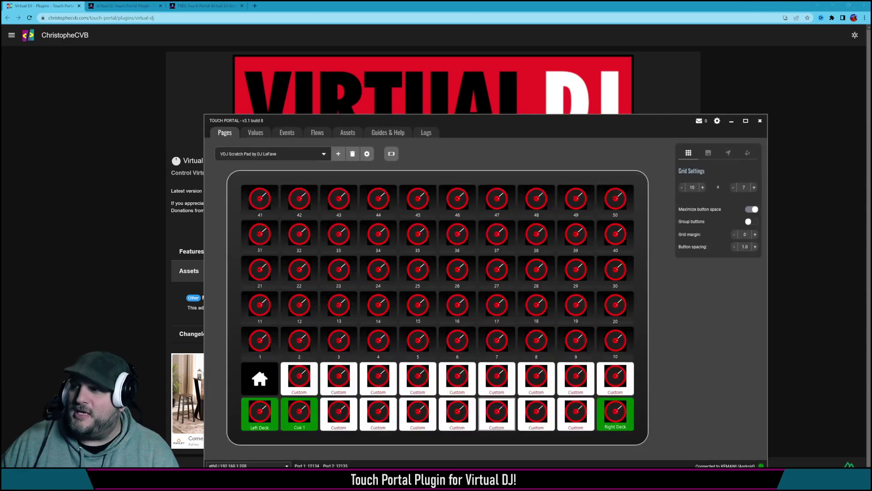
left_click_drag(566, 123, 547, 76)
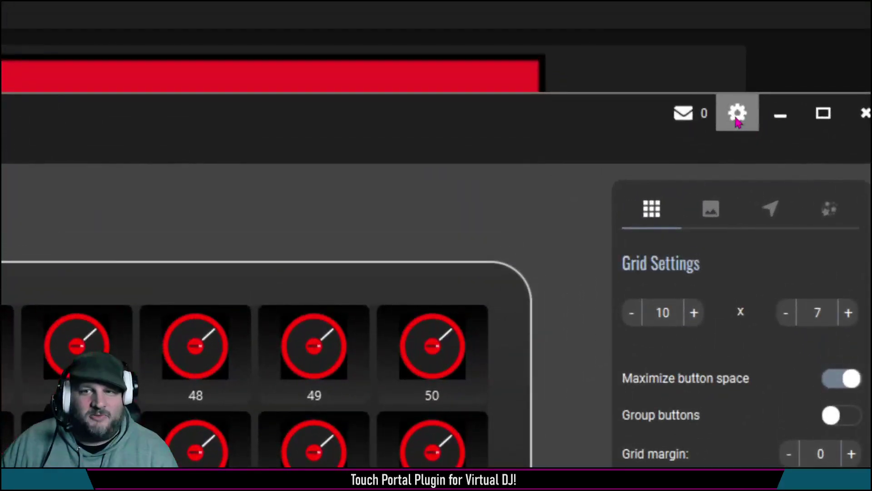
left_click(698, 76)
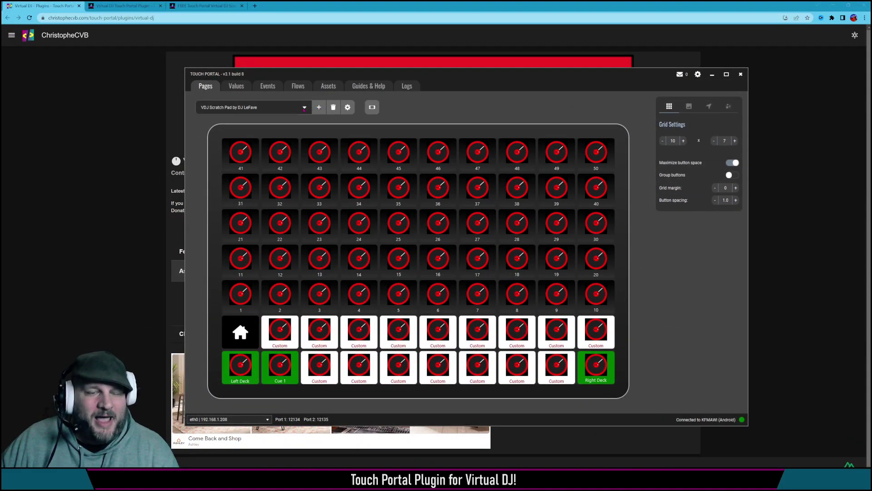
left_click(304, 108)
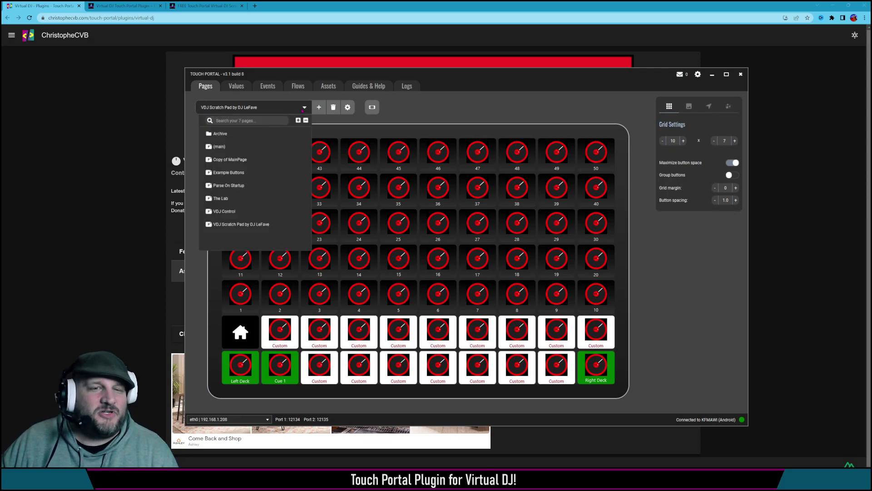
left_click(279, 146)
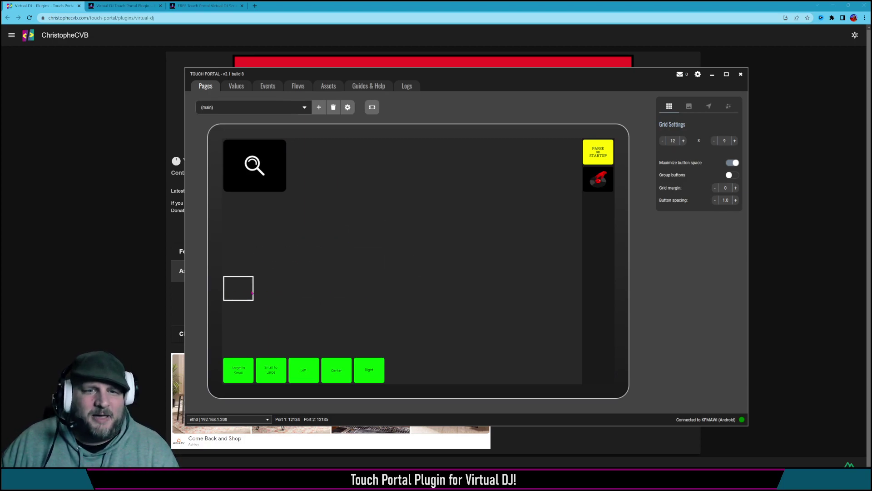
Create a 'Play Pause' button on an empty cell that runs the play_pause script
left_click(248, 292)
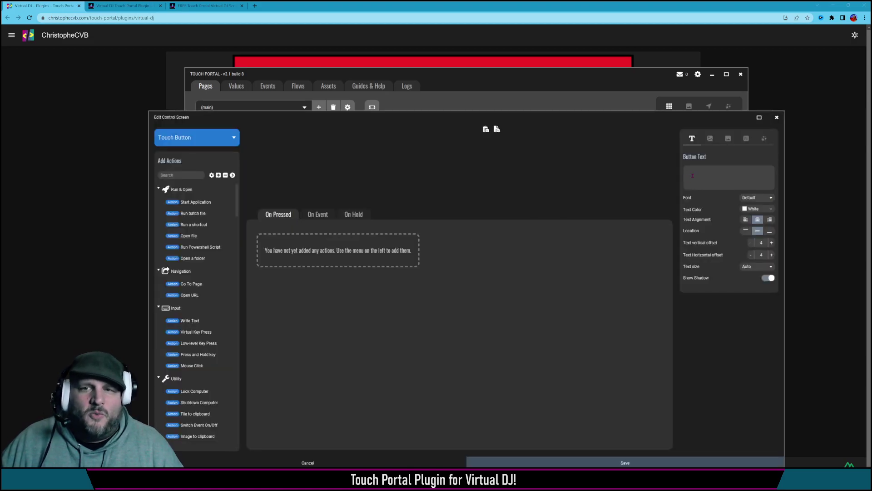
type("Play")
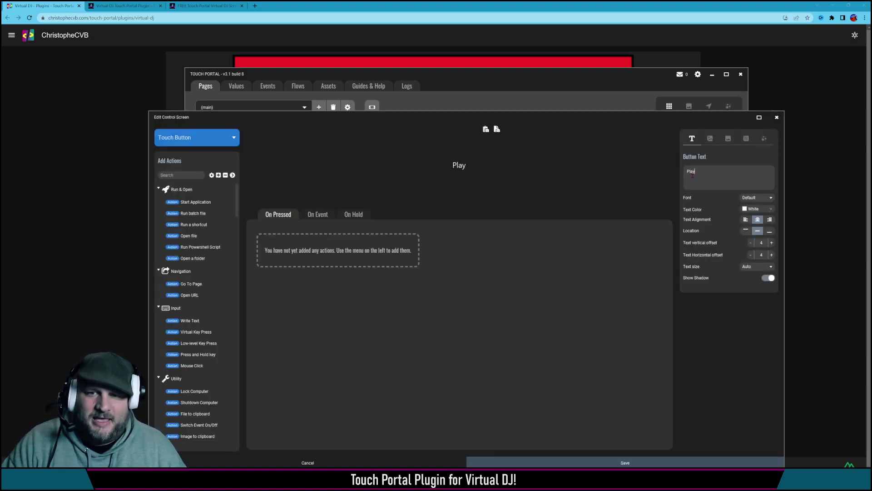
type(" Pause")
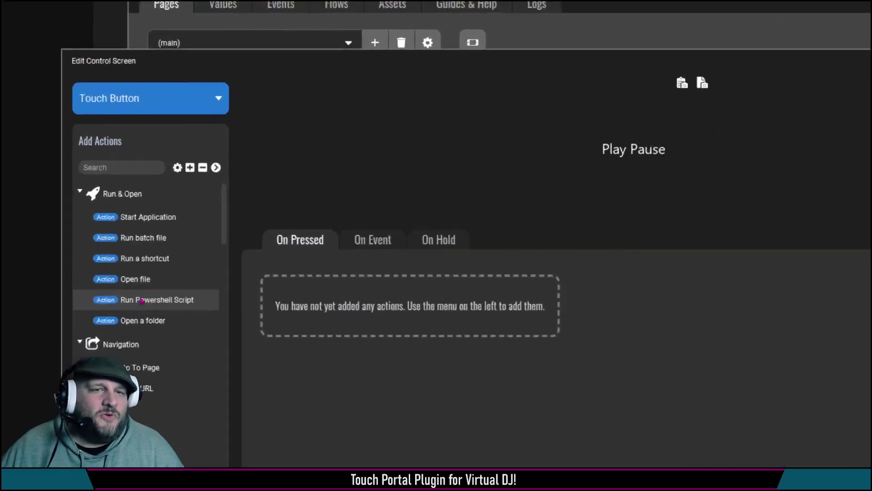
scroll(191, 244, "down", 2)
scroll(160, 364, "down", 15)
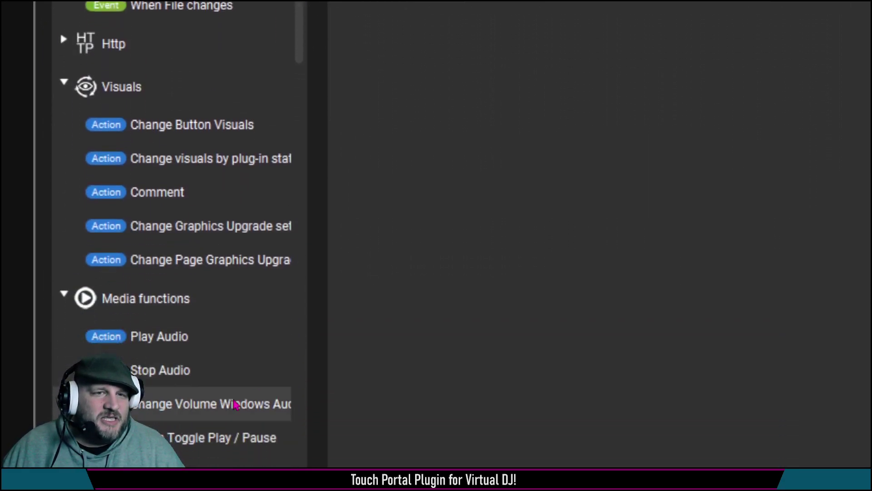
scroll(235, 383, "down", 20)
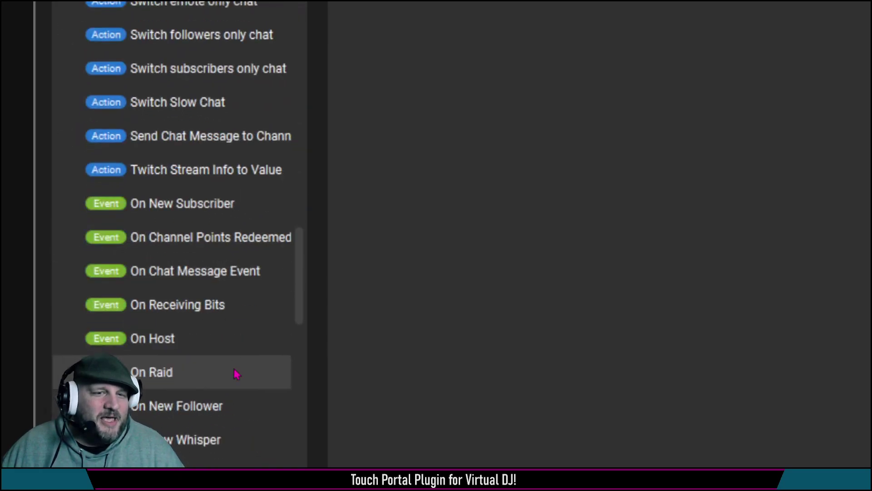
scroll(238, 394, "down", 3)
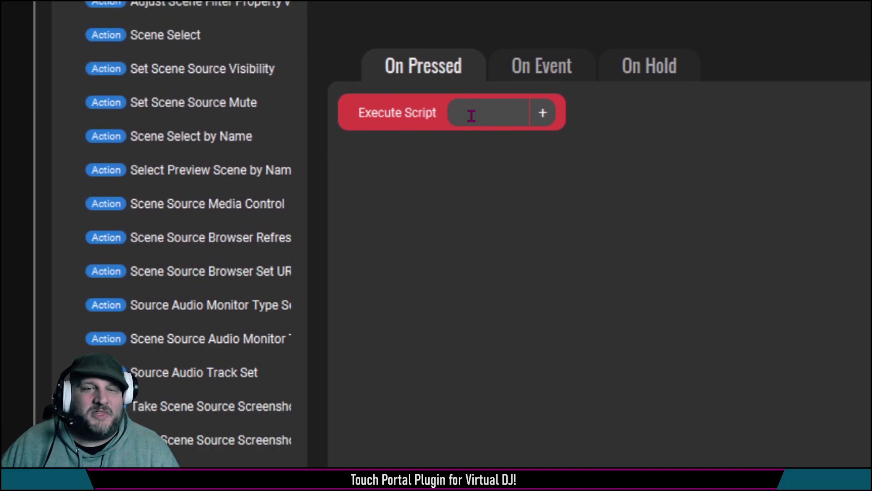
type("play_pau")
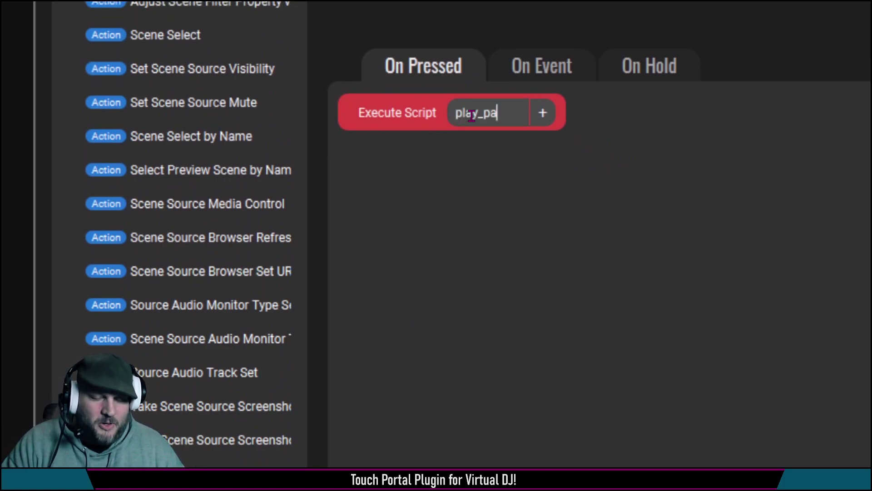
type("se")
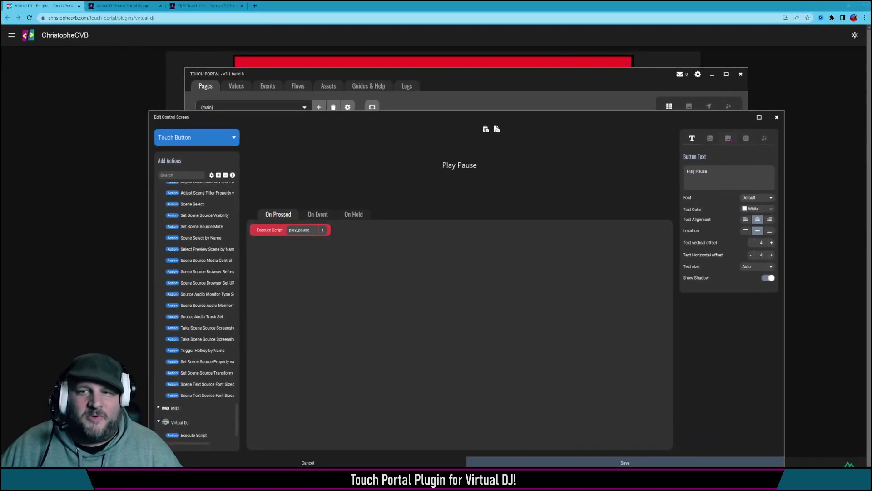
Give the button a visible red background and save it to the (main) page
left_click(730, 139)
left_click(765, 169)
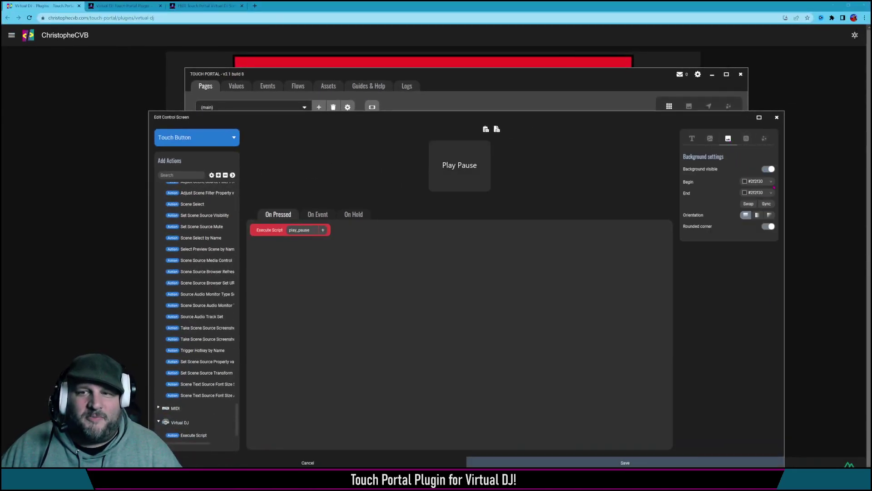
left_click(772, 192)
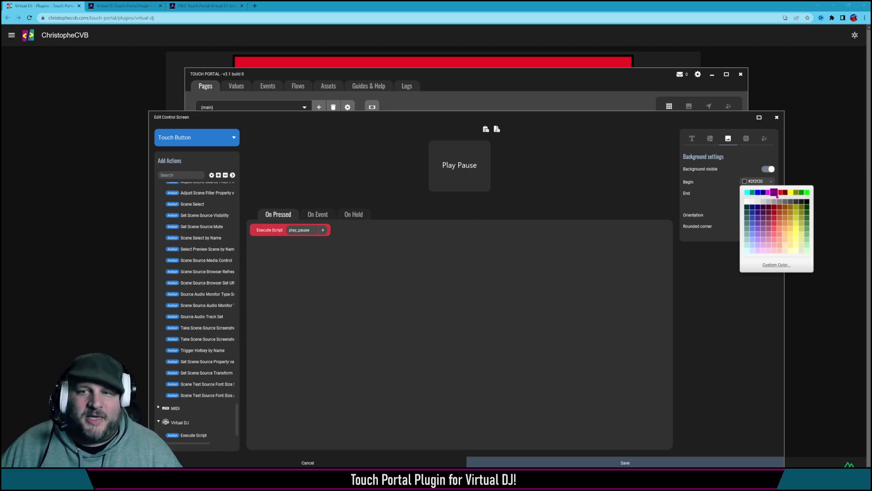
left_click(780, 192)
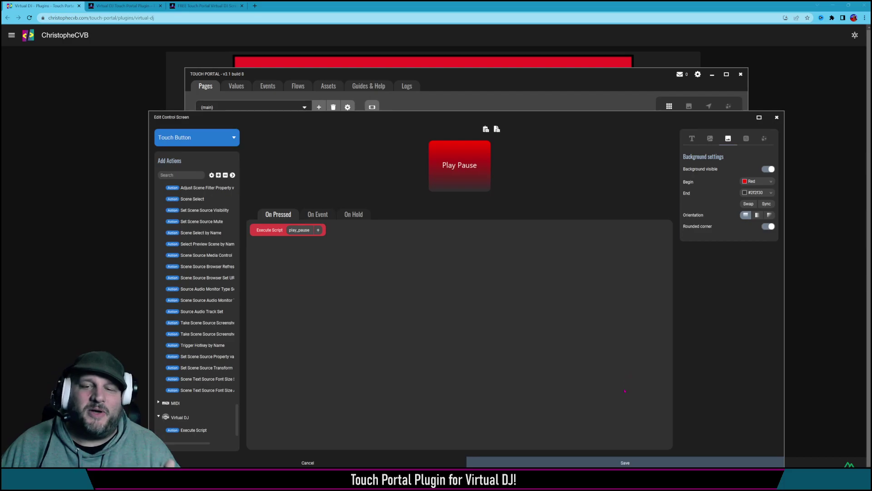
left_click(614, 463)
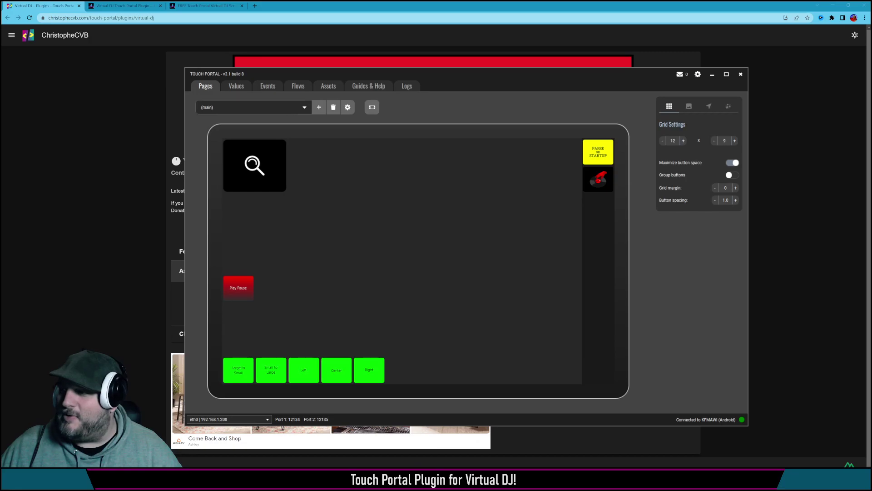
Bring up Virtual DJ and reposition the Touch Portal editor window over it
left_click(587, 480)
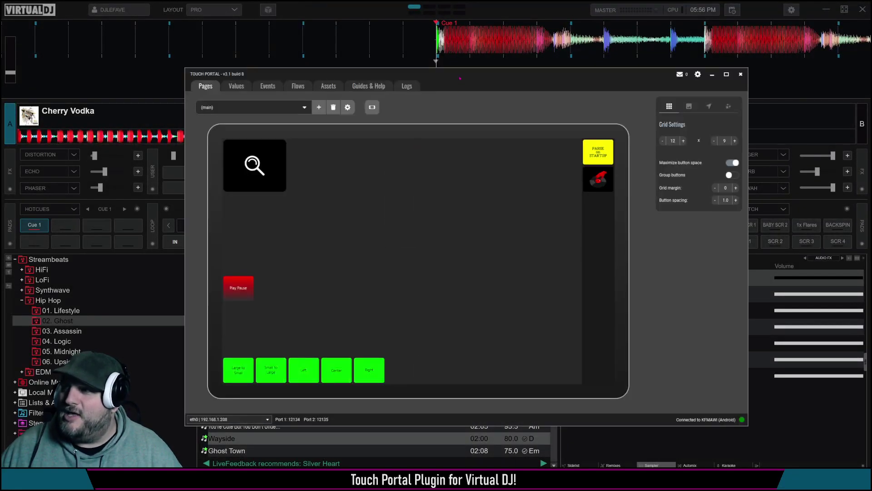
left_click_drag(461, 78, 454, 135)
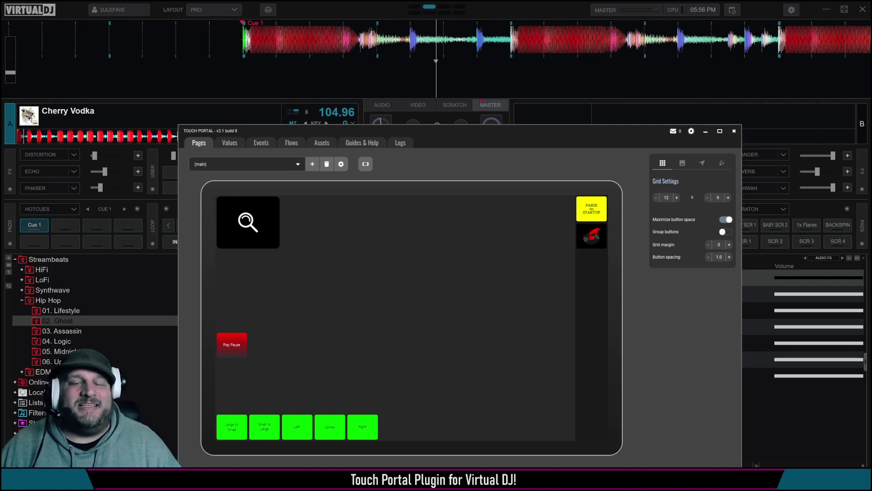
left_click_drag(536, 132, 529, 98)
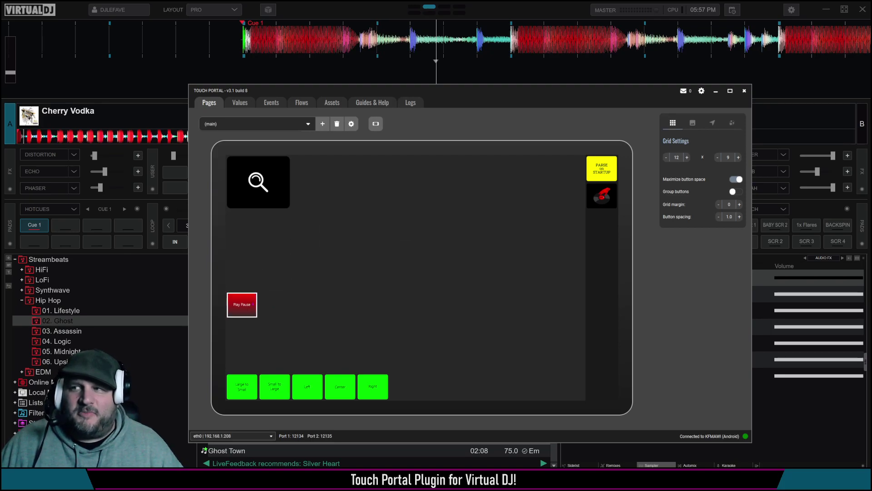
Paste a copy of Play Pause into the empty cell beside it and open the copy
right_click(251, 302)
left_click(343, 322)
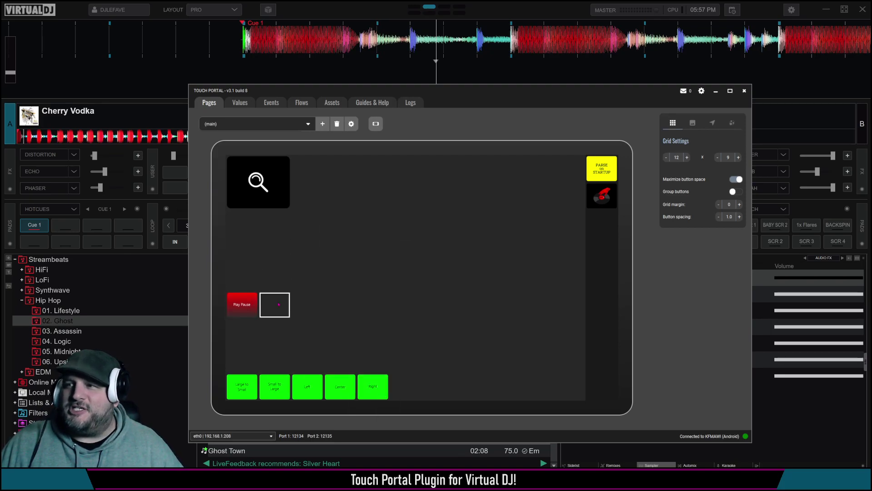
right_click(280, 304)
mouse_move(288, 312)
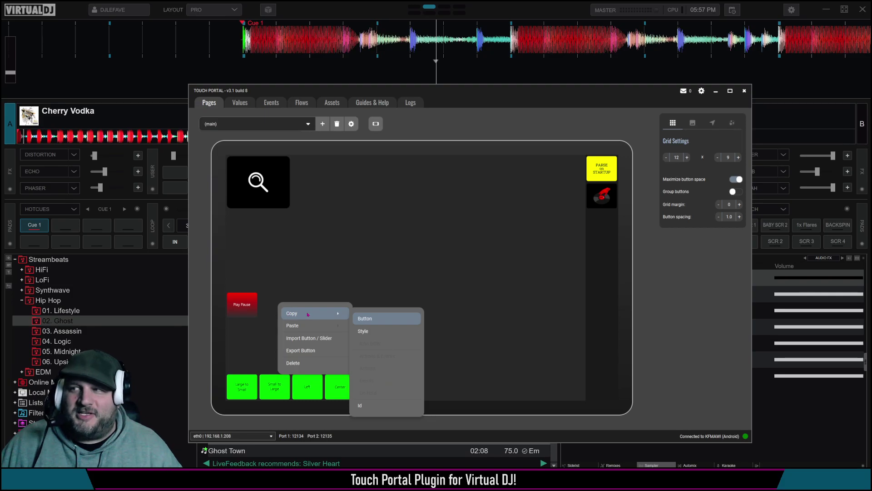
mouse_move(341, 326)
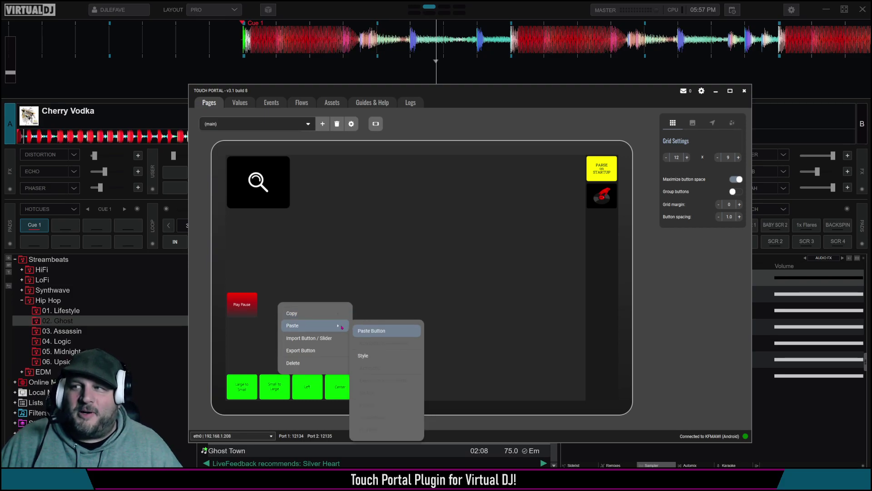
left_click(370, 330)
double_click(275, 305)
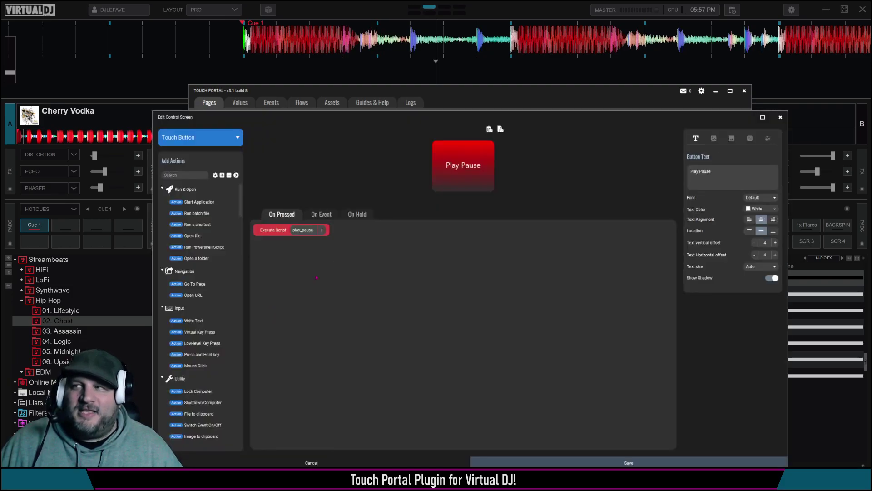
Change the copy's script to search and add a 500 ms Wait for Timer action
left_click_drag(315, 230, 276, 230)
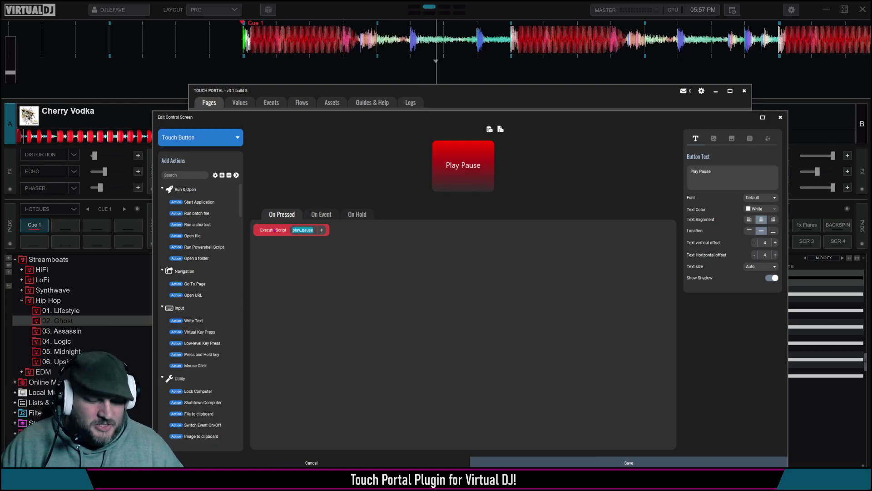
type("search")
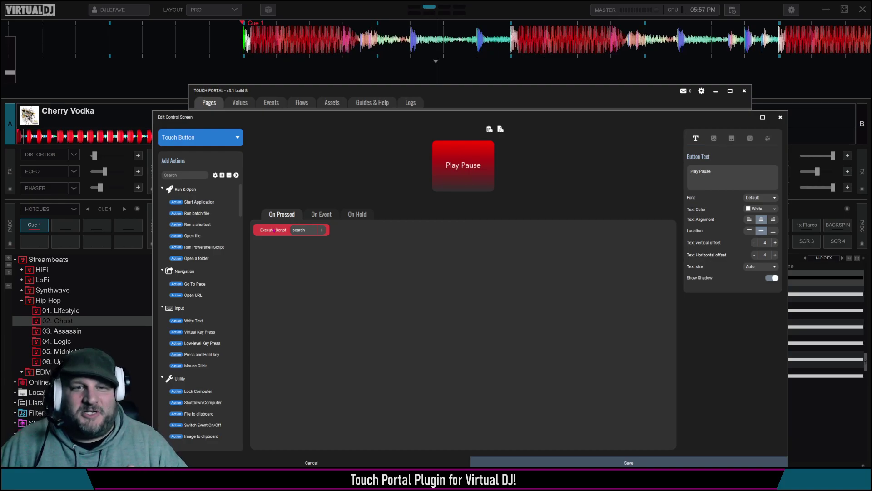
left_click(183, 175)
type("timer")
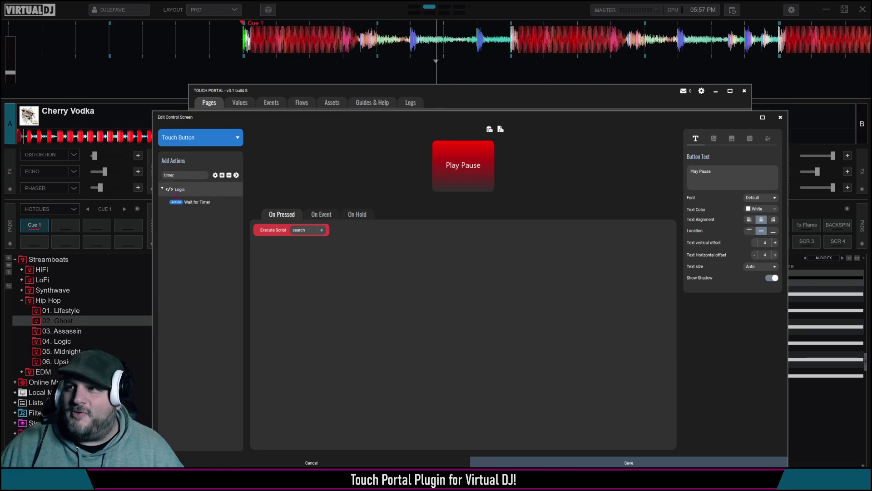
left_click_drag(178, 200, 272, 243)
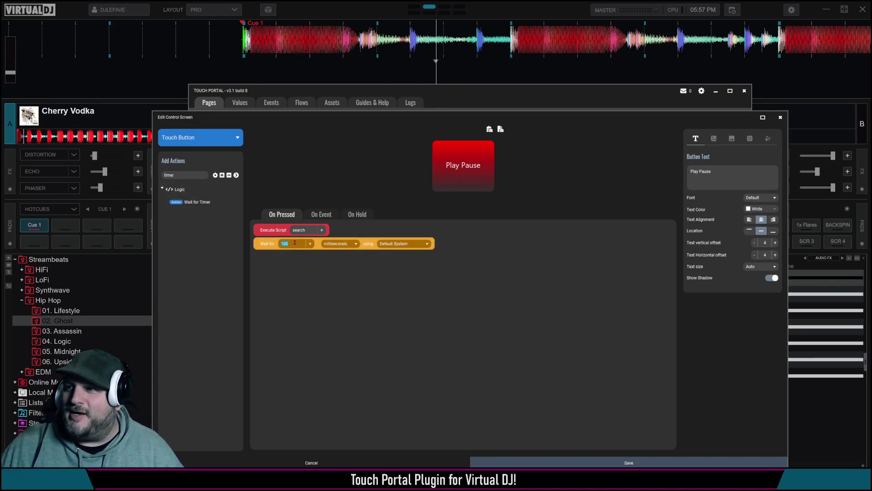
type("500")
Add a Write text 'ghost' action, rename the button 'example', and save it
double_click(195, 175)
type("text")
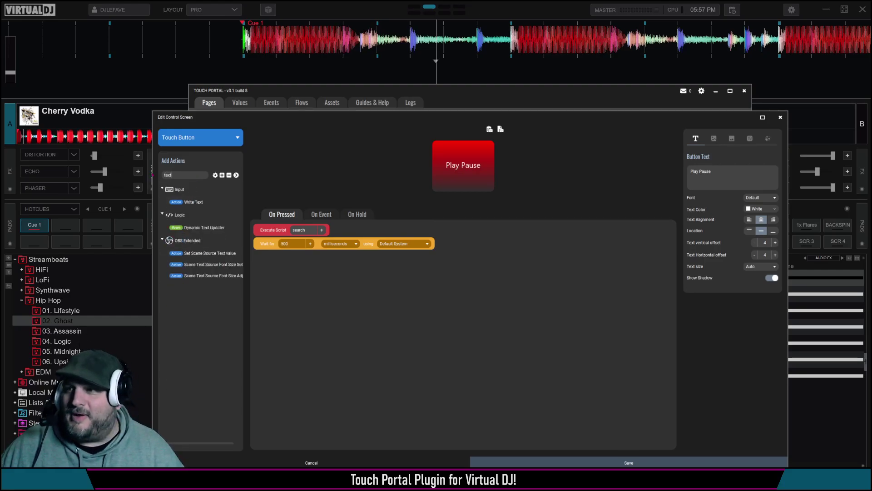
left_click_drag(193, 202, 286, 257)
left_click(299, 258)
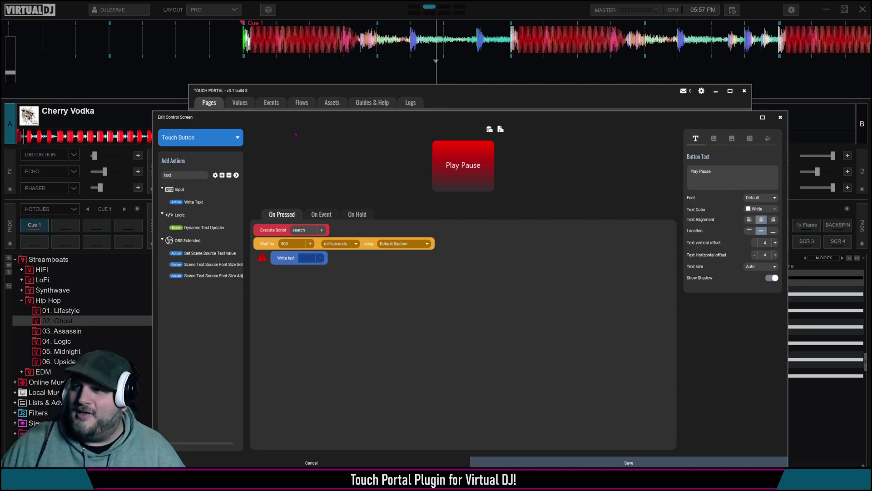
type("ghost")
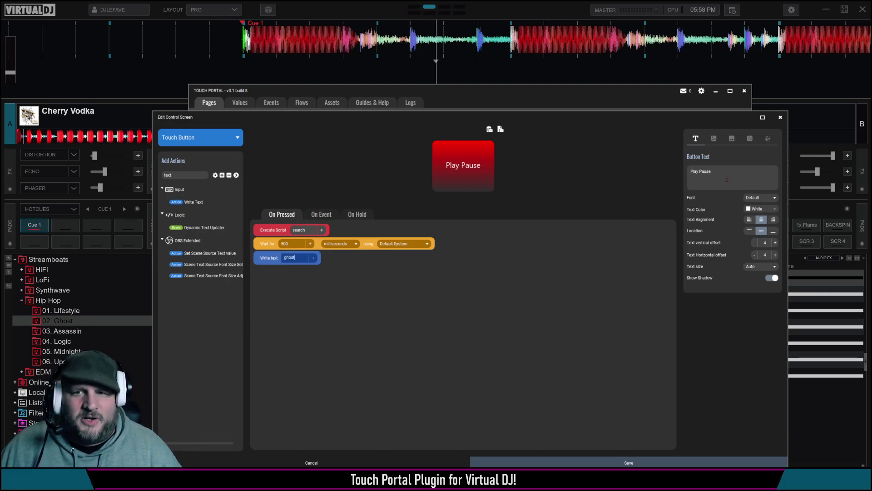
left_click_drag(726, 174, 672, 173)
type("exam")
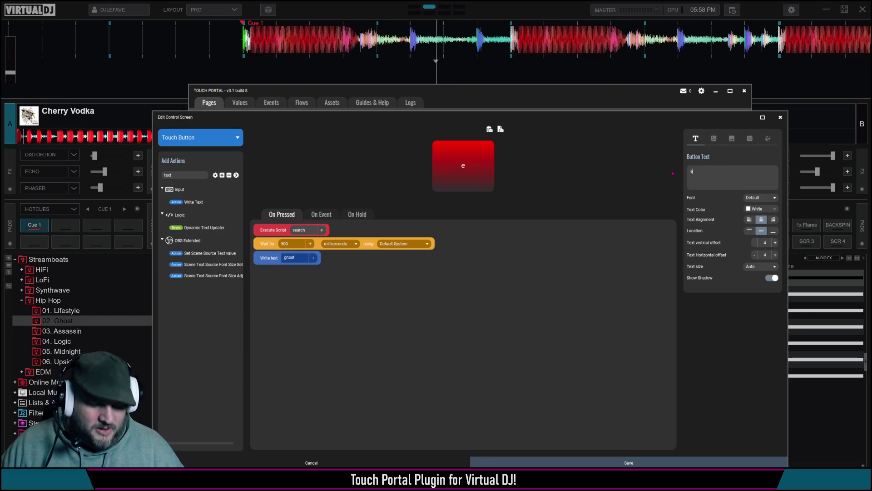
type("ple")
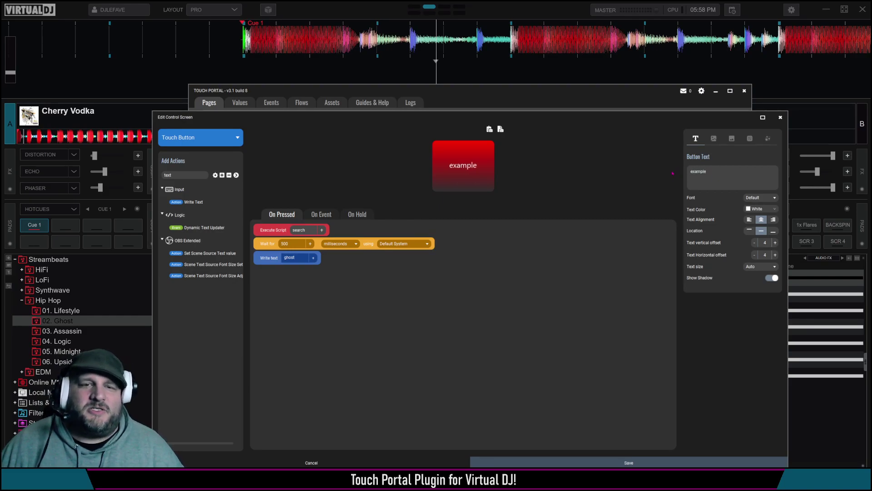
left_click(618, 460)
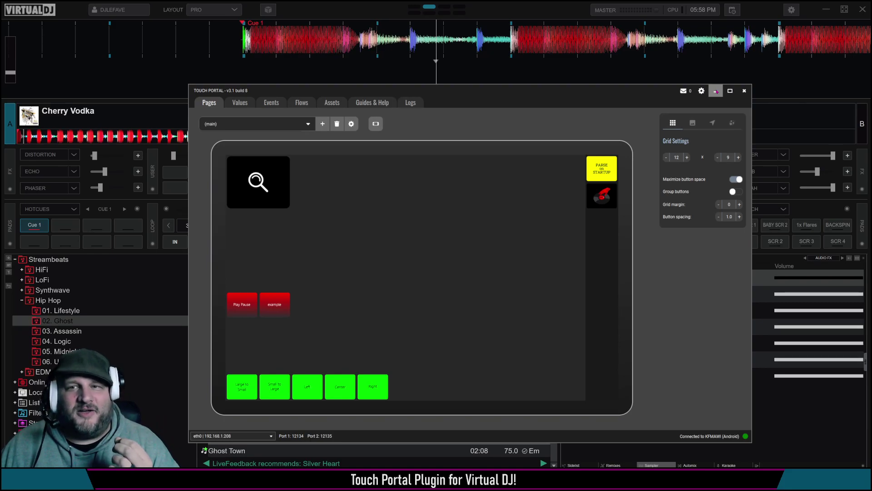
Minimize the Touch Portal editor and check Virtual DJ's browser results for 'ghost'
left_click(716, 92)
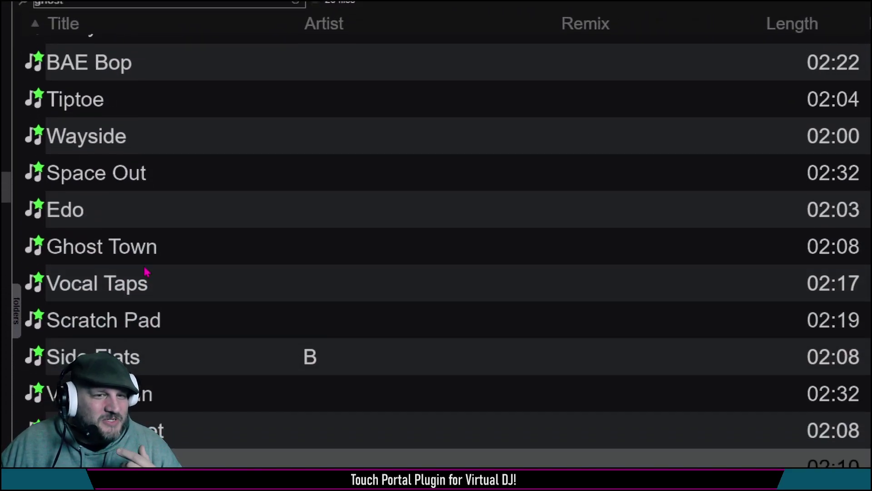
scroll(155, 335, "down", 2)
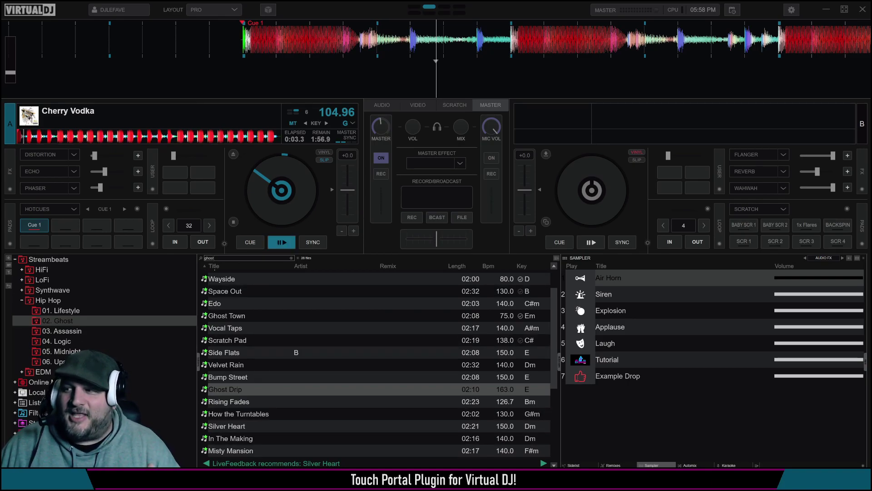
Load the VDJ Scratch Pad page in Touch Portal, test it in Virtual DJ, and return to the editor
key("alt+Tab")
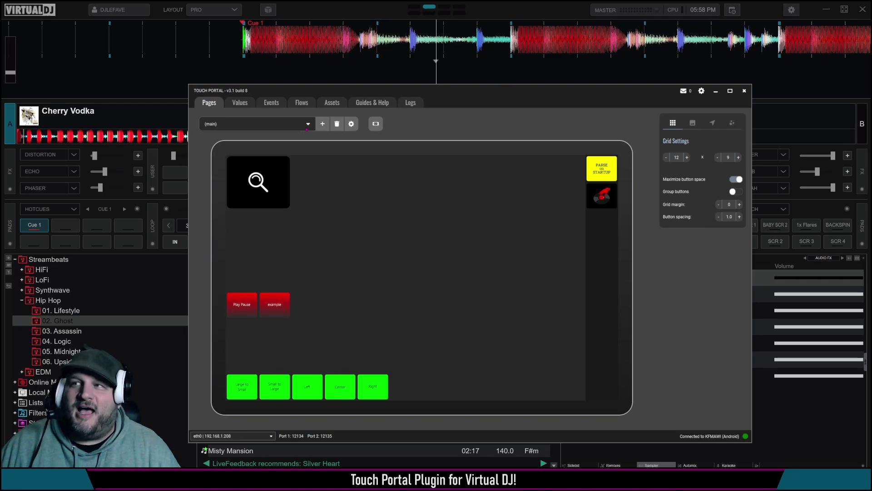
left_click(307, 128)
left_click(274, 241)
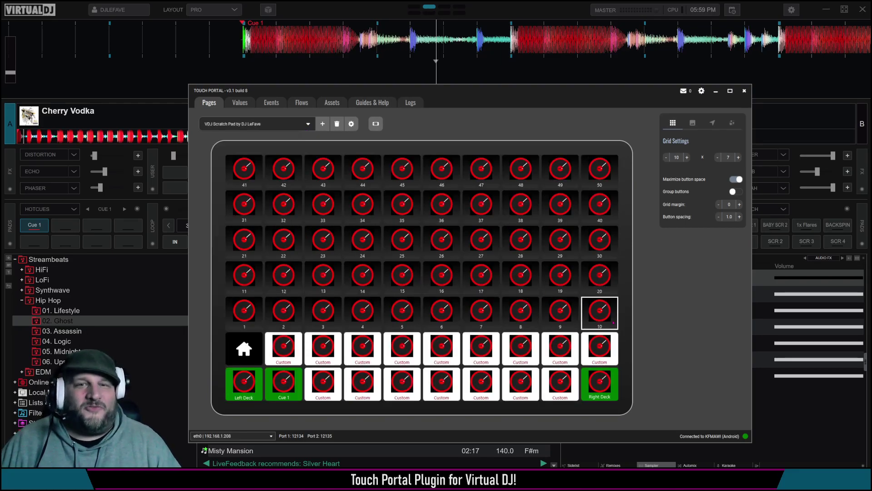
left_click(580, 54)
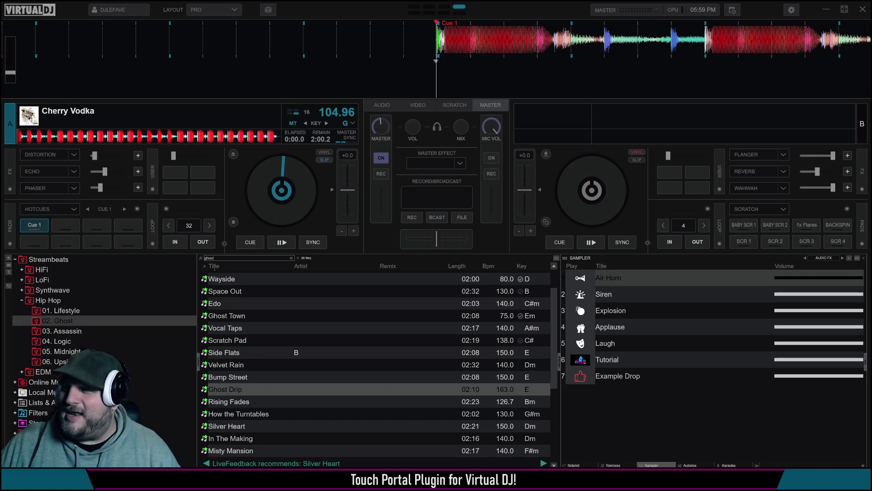
key("alt+Tab")
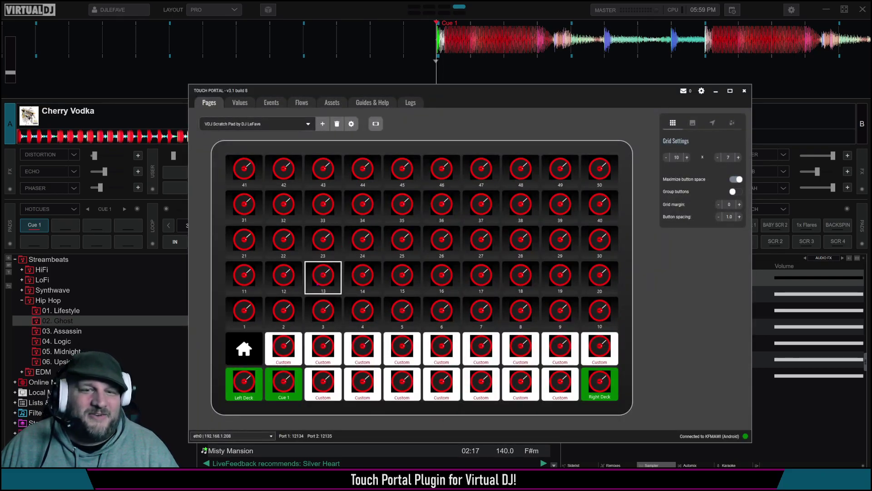